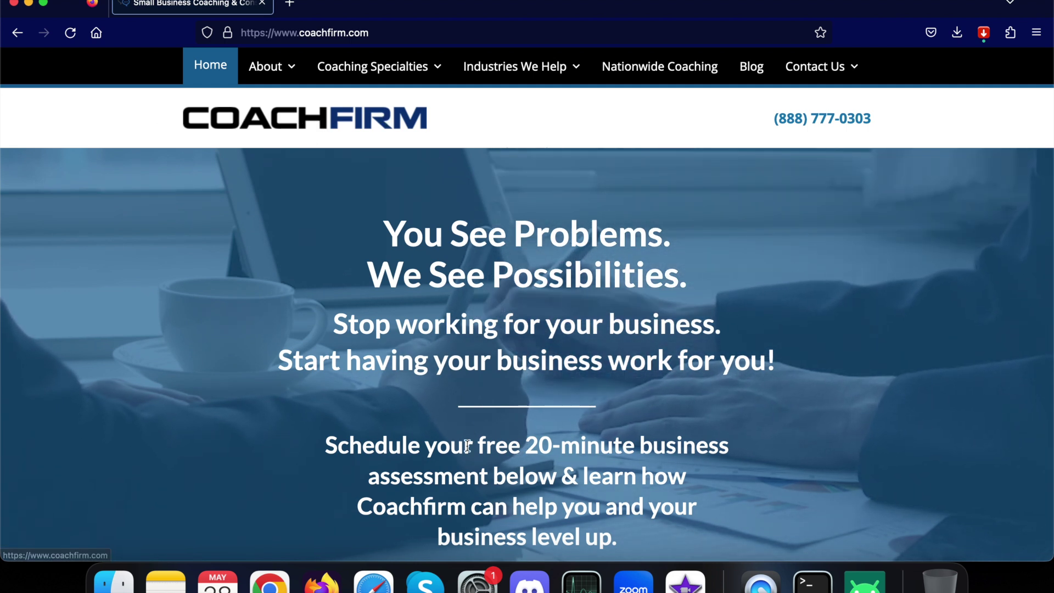
pyautogui.scroll(-15, 467, 446)
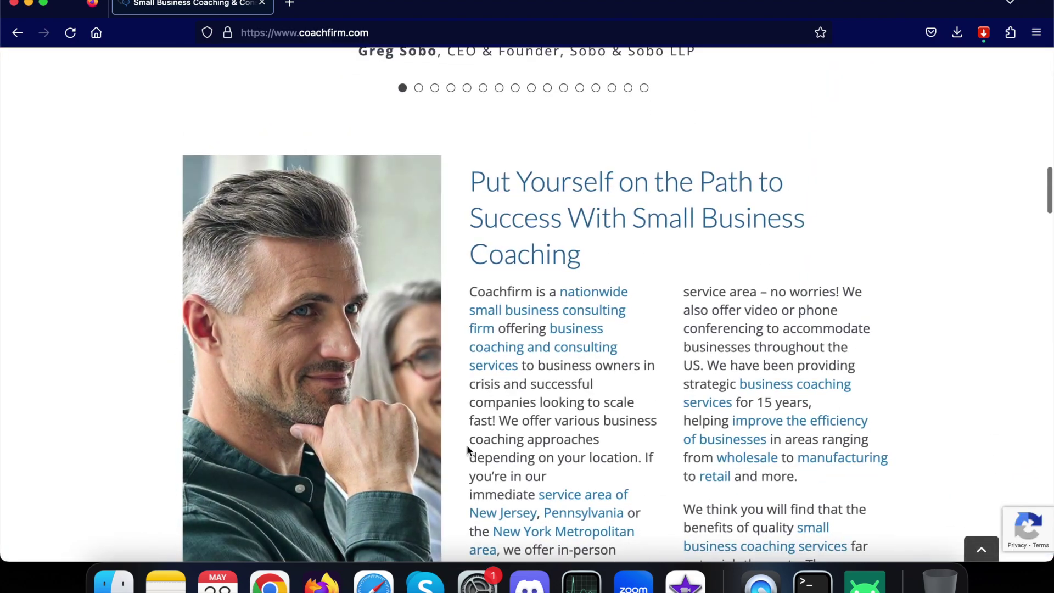
pyautogui.scroll(-5, 466, 449)
pyautogui.scroll(10, 466, 450)
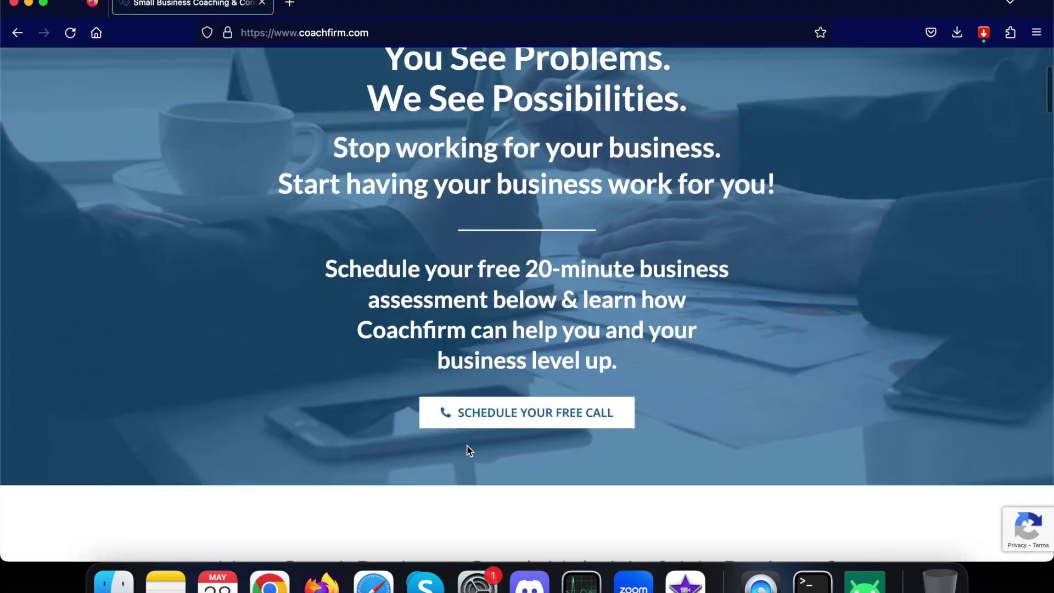
pyautogui.scroll(3, 468, 446)
pyautogui.scroll(-10, 494, 400)
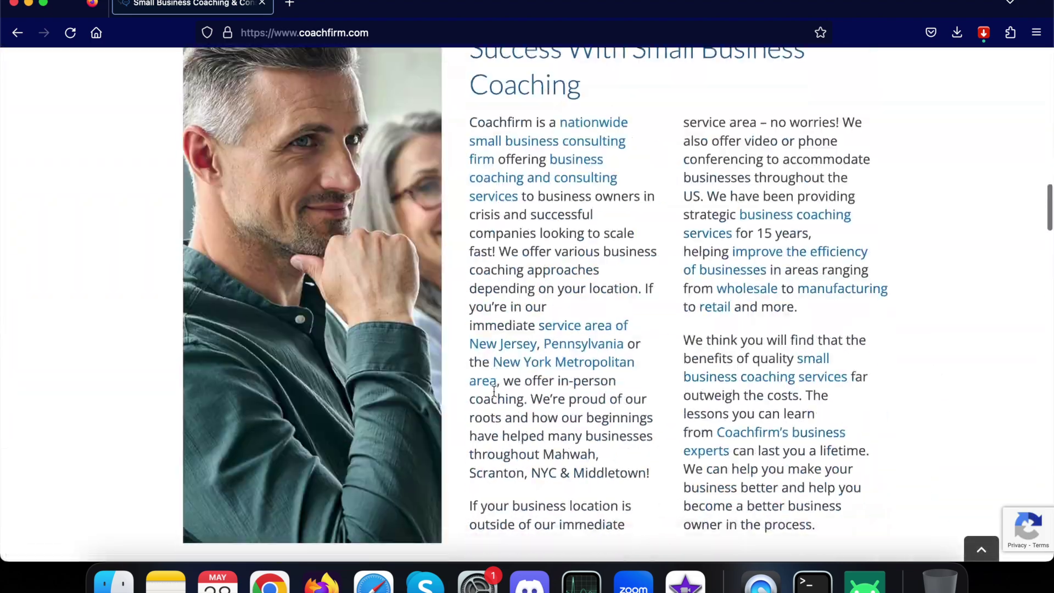
pyautogui.scroll(-20, 494, 391)
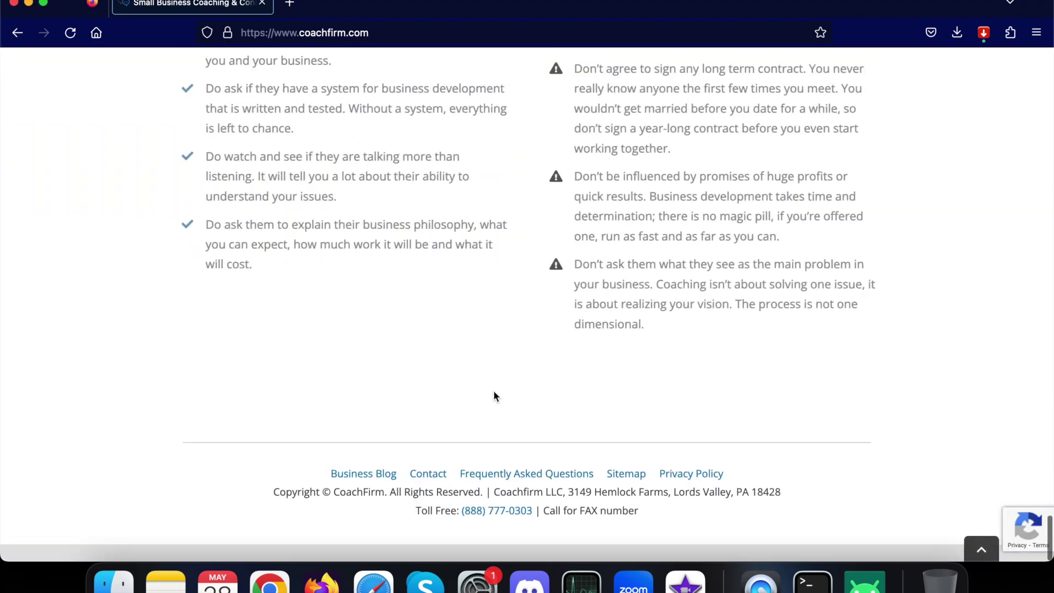
pyautogui.scroll(20, 493, 391)
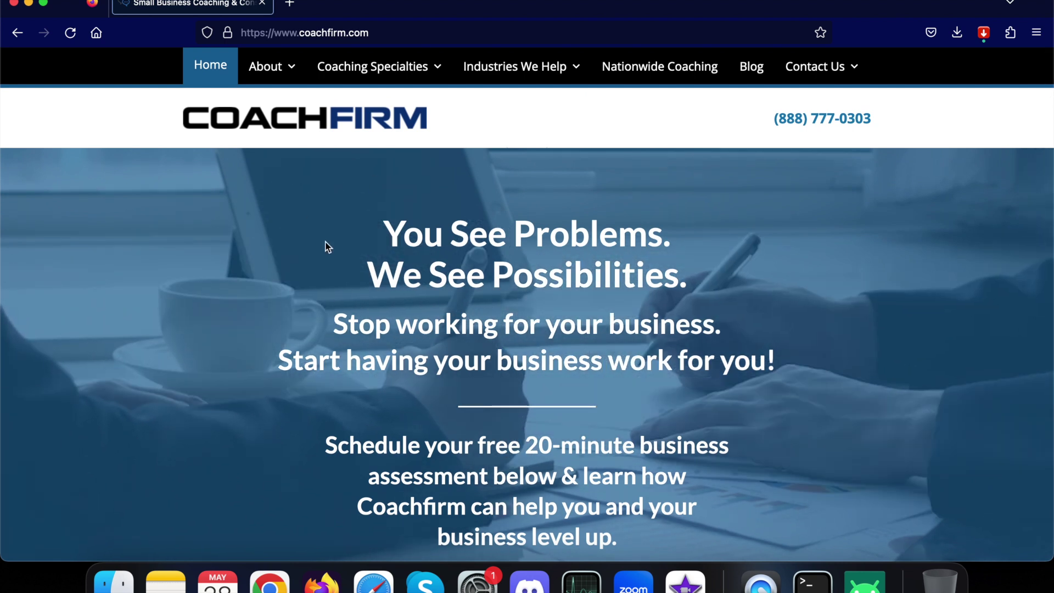
# Step: Open Coachfirm's Coaching Prices & Fees page in Firefox, then bring the mirrored Instagram chat forward
pyautogui.moveTo(273, 67)
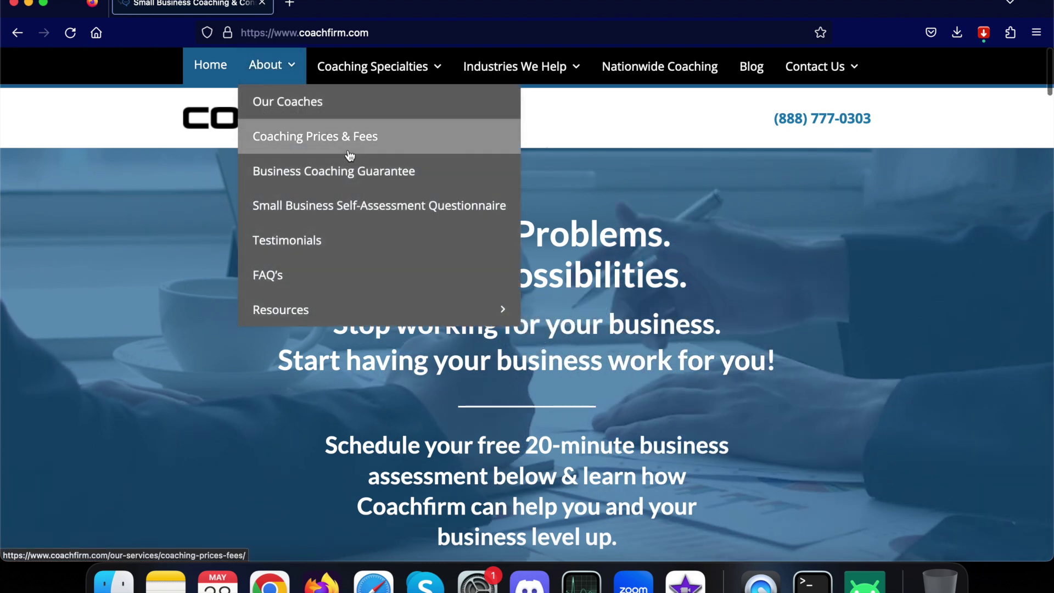
pyautogui.click(304, 147)
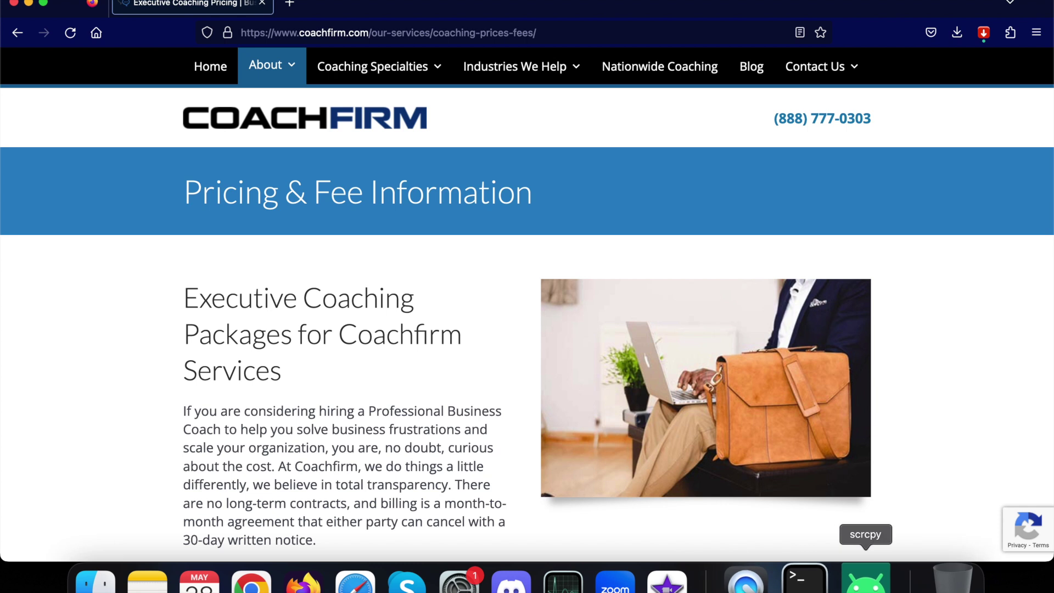
pyautogui.click(867, 579)
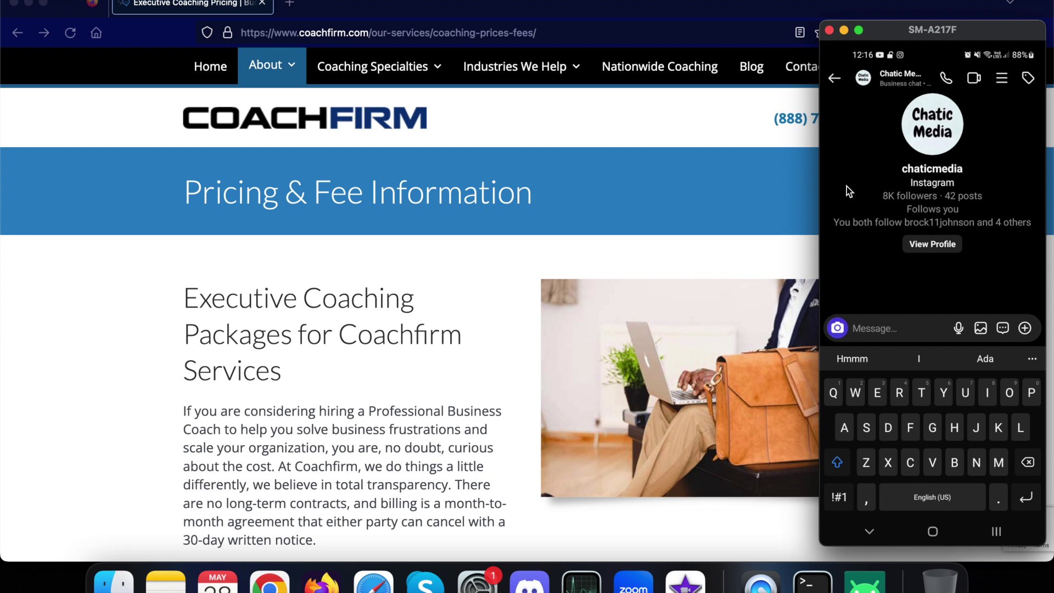
# Step: Send 'cf' to Chatic Media to start the Coach Firm chatbot
pyautogui.write('cf')
pyautogui.press('Return')
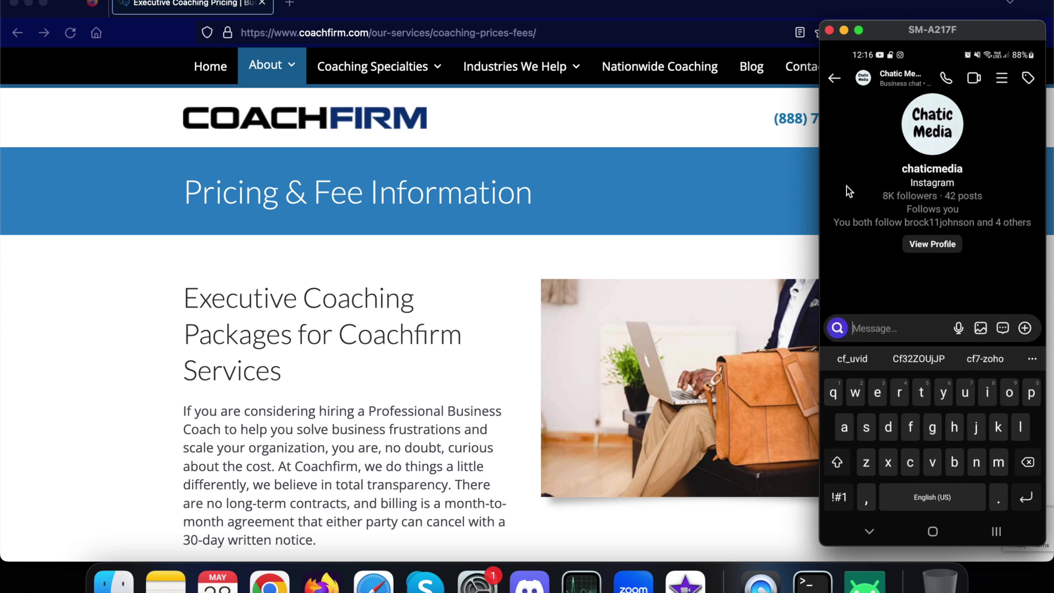
pyautogui.click(847, 186)
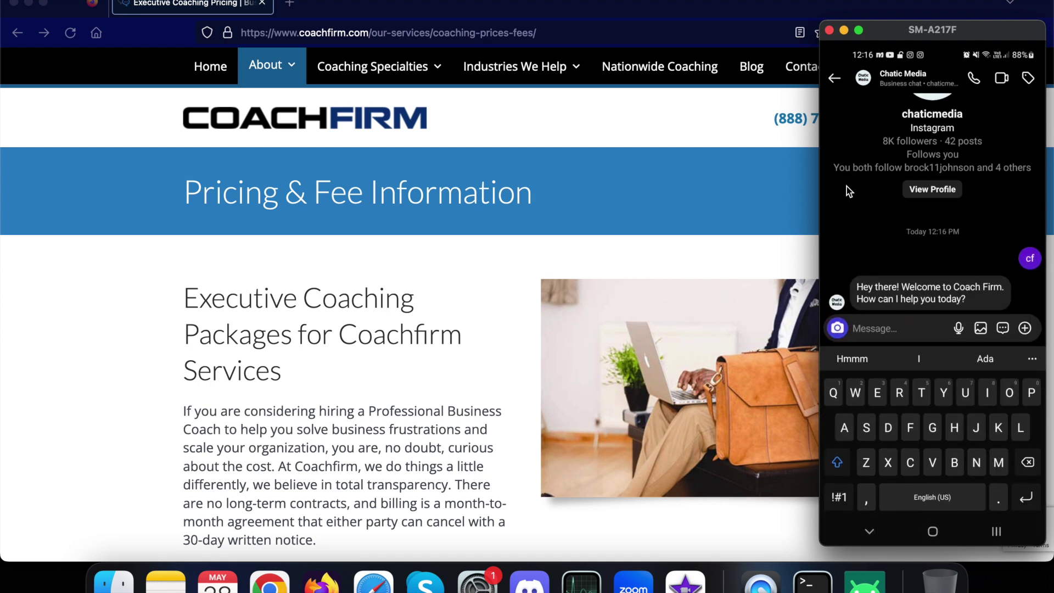
# Step: Ask the chatbot 'How much does it cost?'
pyautogui.write('How kuch')
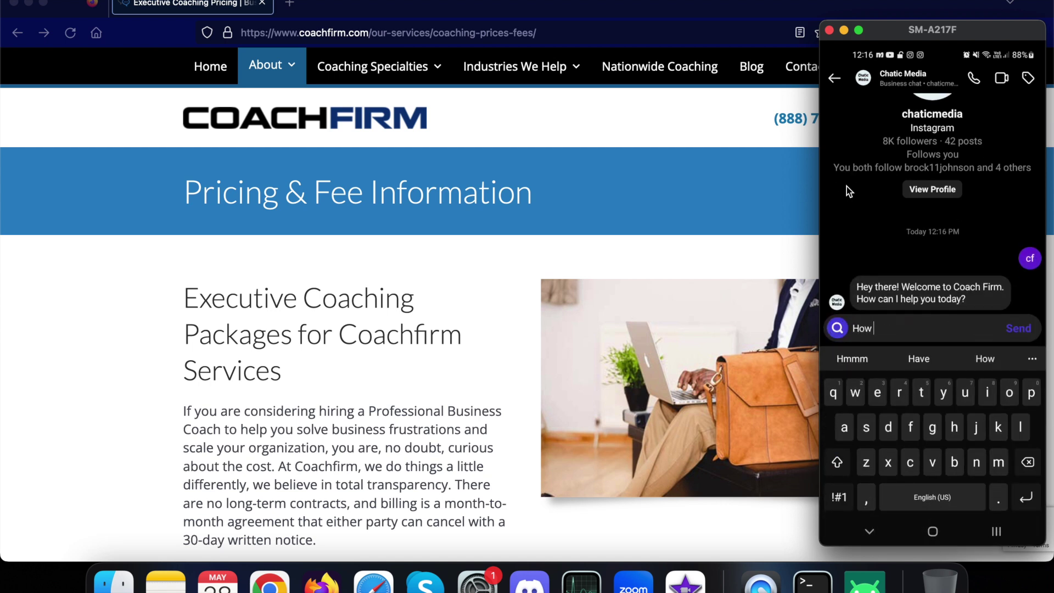
pyautogui.press('BackSpace')
pyautogui.press('BackSpace')
pyautogui.press('BackSpace')
pyautogui.press('BackSpace')
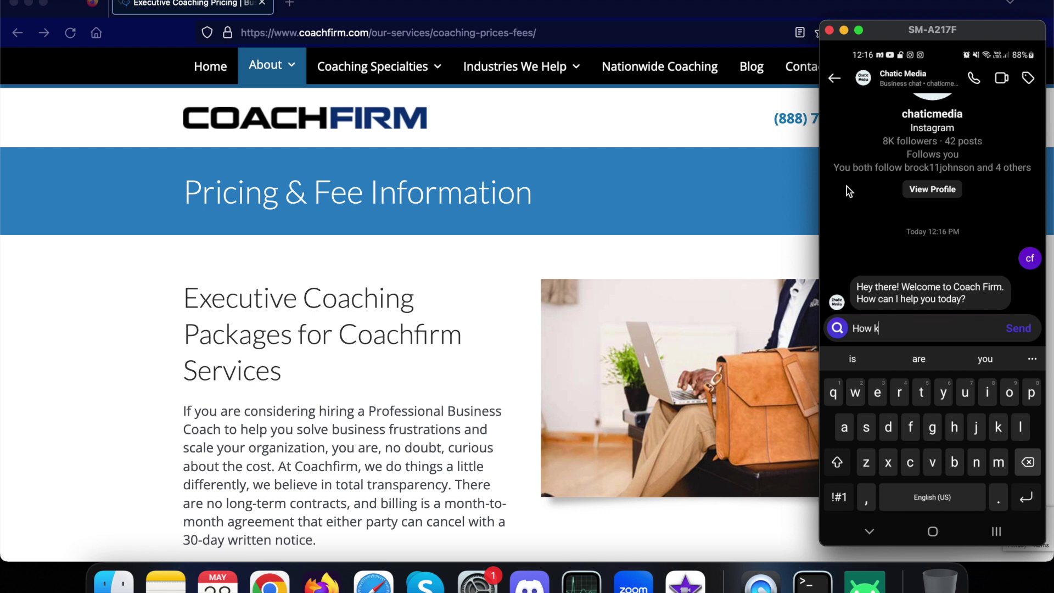
pyautogui.write('much does')
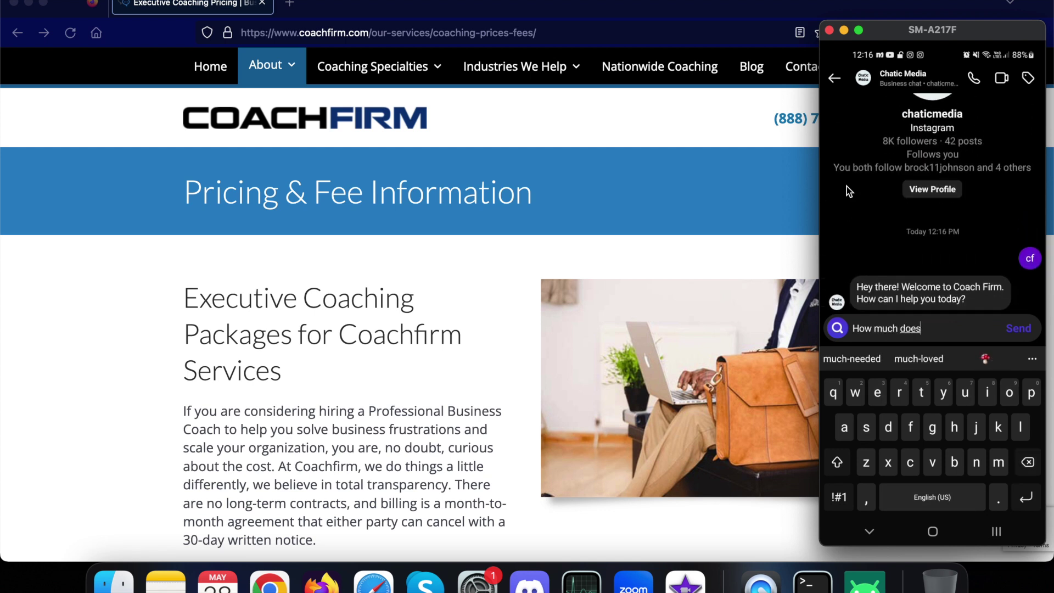
pyautogui.write(' it cost?')
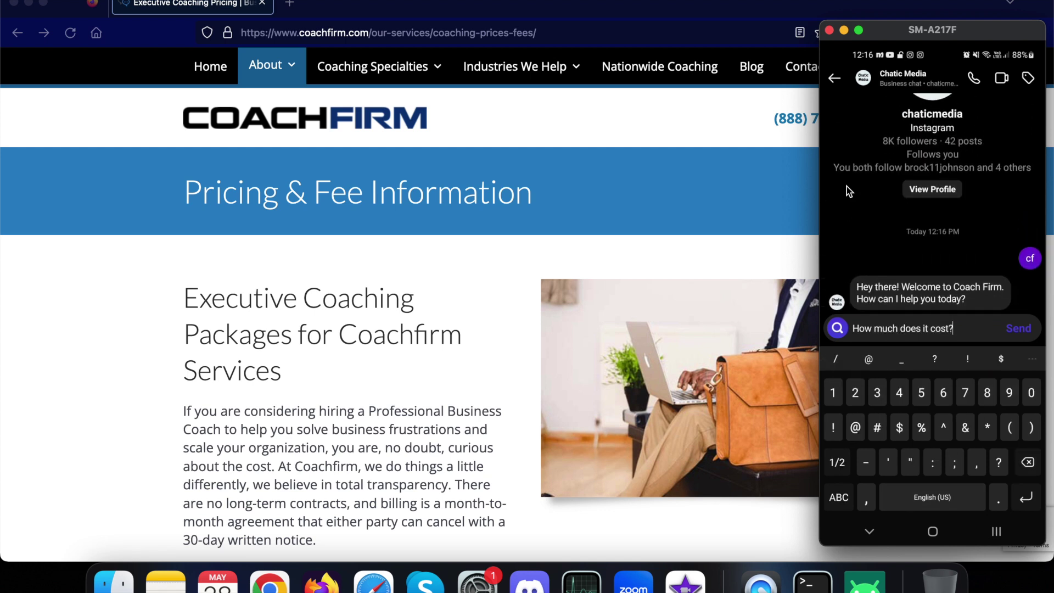
pyautogui.press('Return')
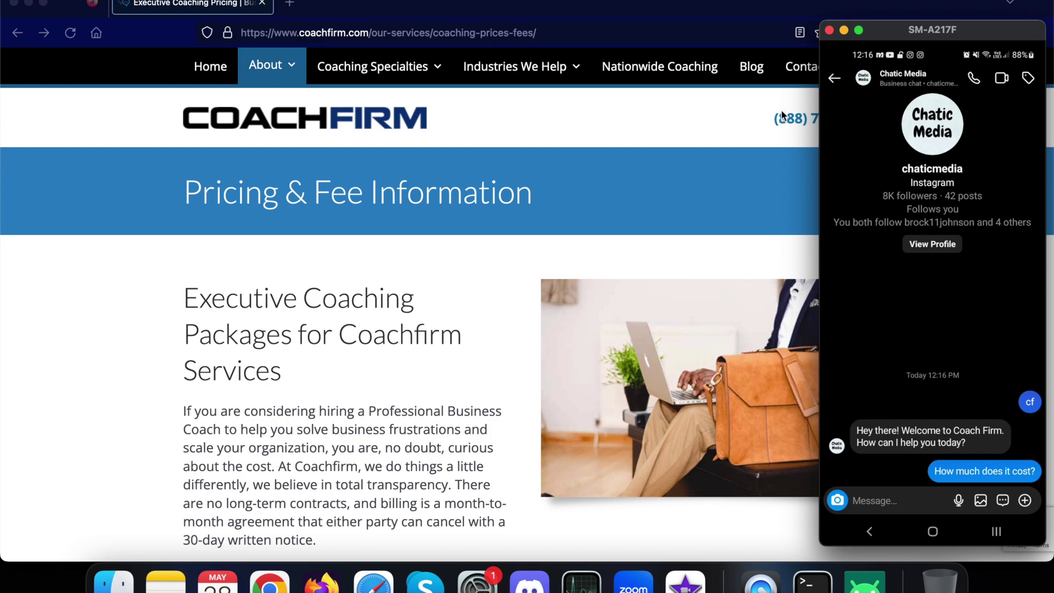
# Step: Scroll the Coachfirm pricing page to compare Gold, Silver and Bronze prices with the bot's answer
pyautogui.scroll(-7, 275, 374)
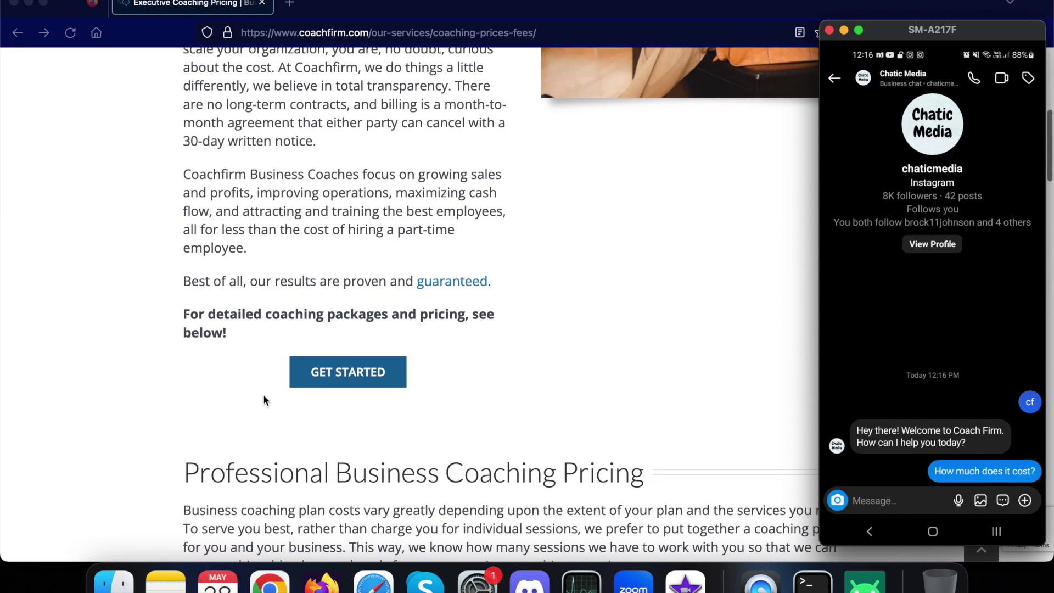
pyautogui.scroll(-12, 265, 417)
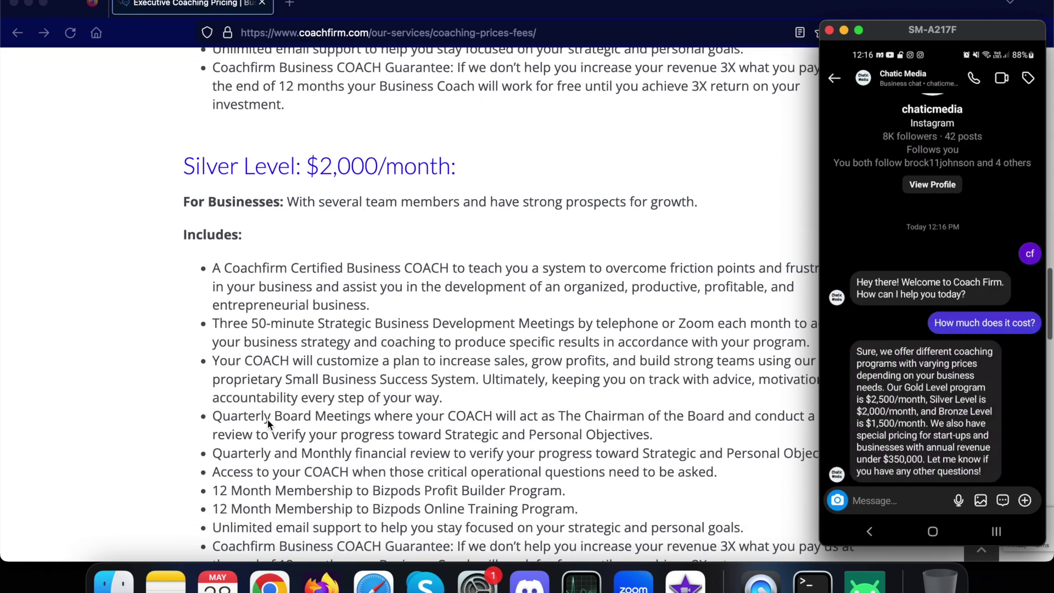
pyautogui.scroll(1, 268, 420)
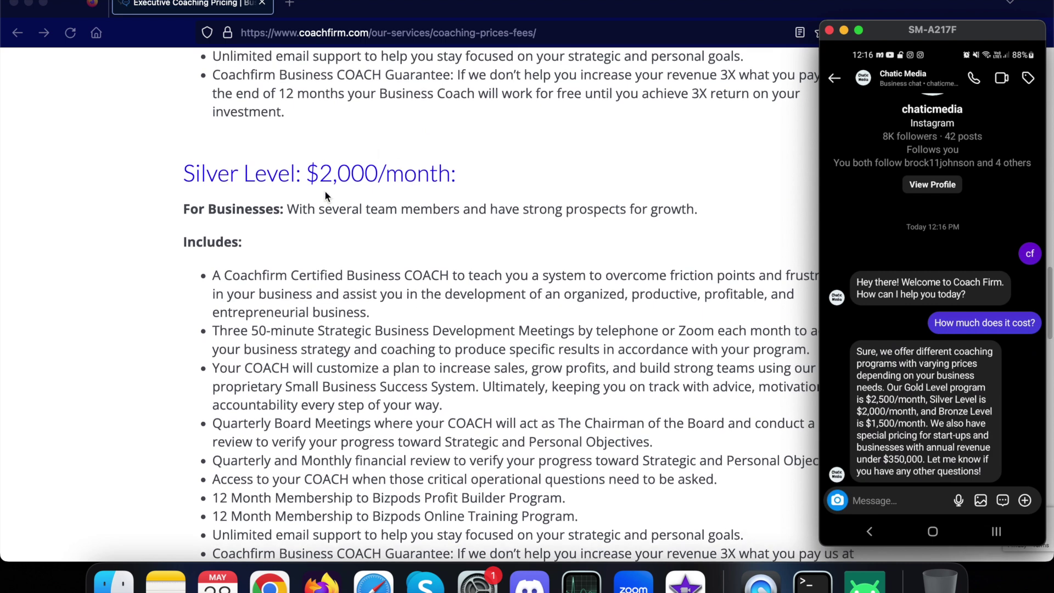
pyautogui.scroll(1, 693, 418)
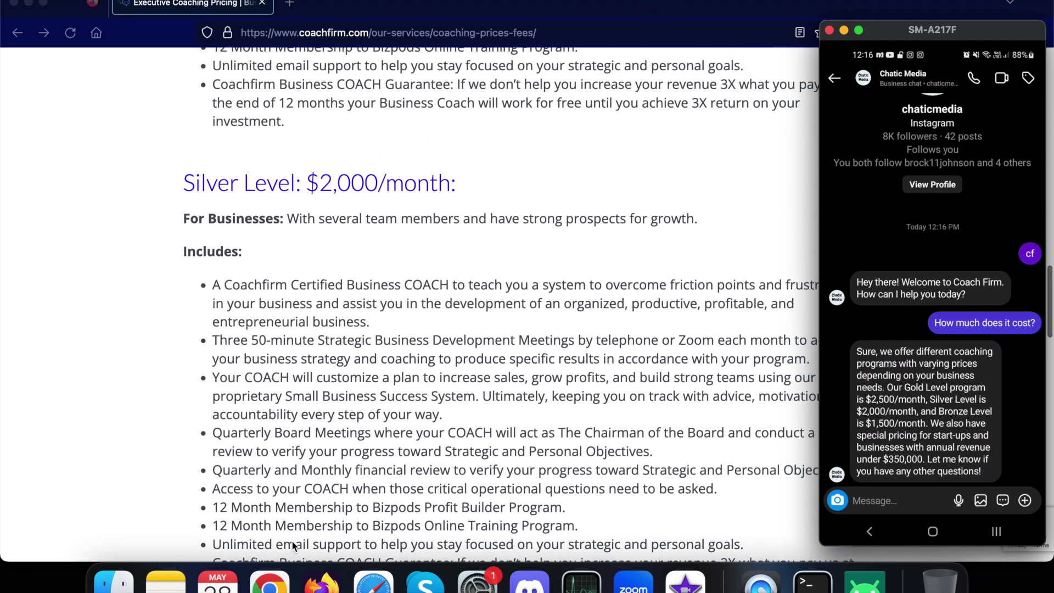
pyautogui.scroll(-5, 369, 331)
pyautogui.scroll(15, 371, 308)
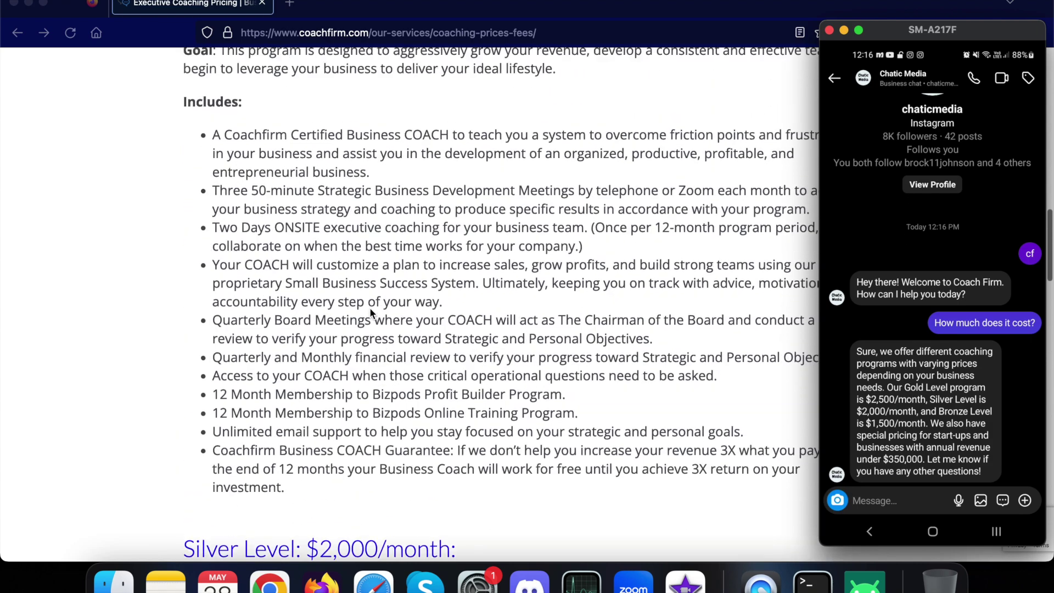
pyautogui.scroll(-5, 370, 311)
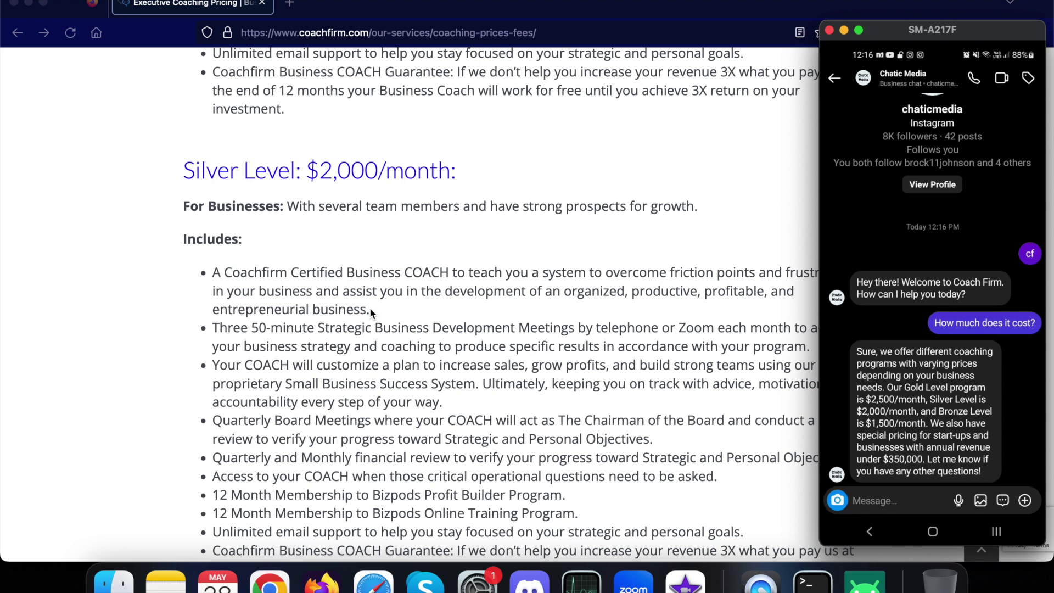
pyautogui.scroll(-15, 248, 313)
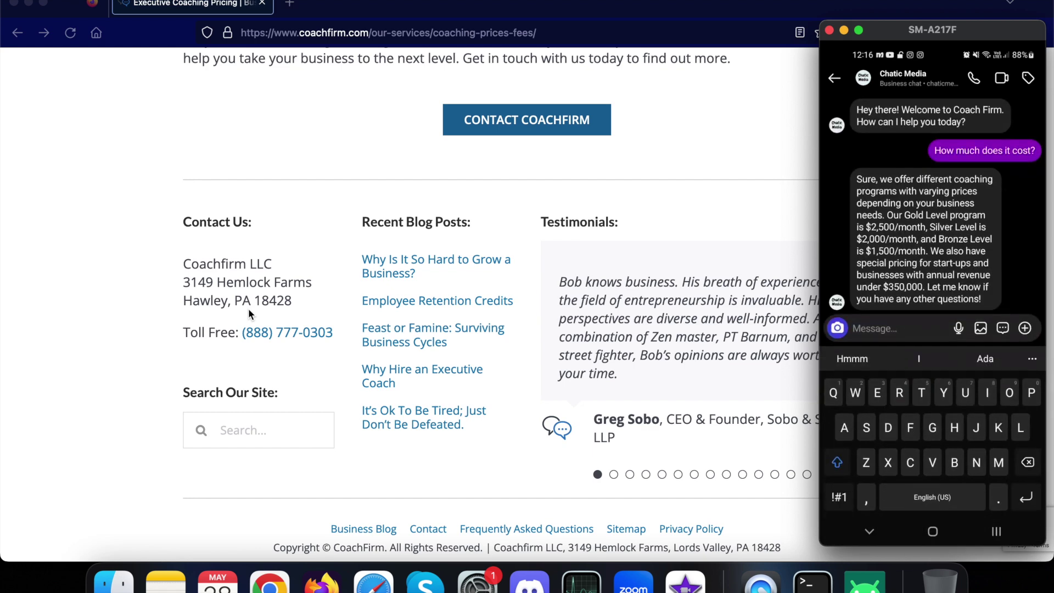
# Step: Ask the bot 'What is their phone number?' to get Coachfirm's toll-free number, then draft 'human'
pyautogui.write('What is their')
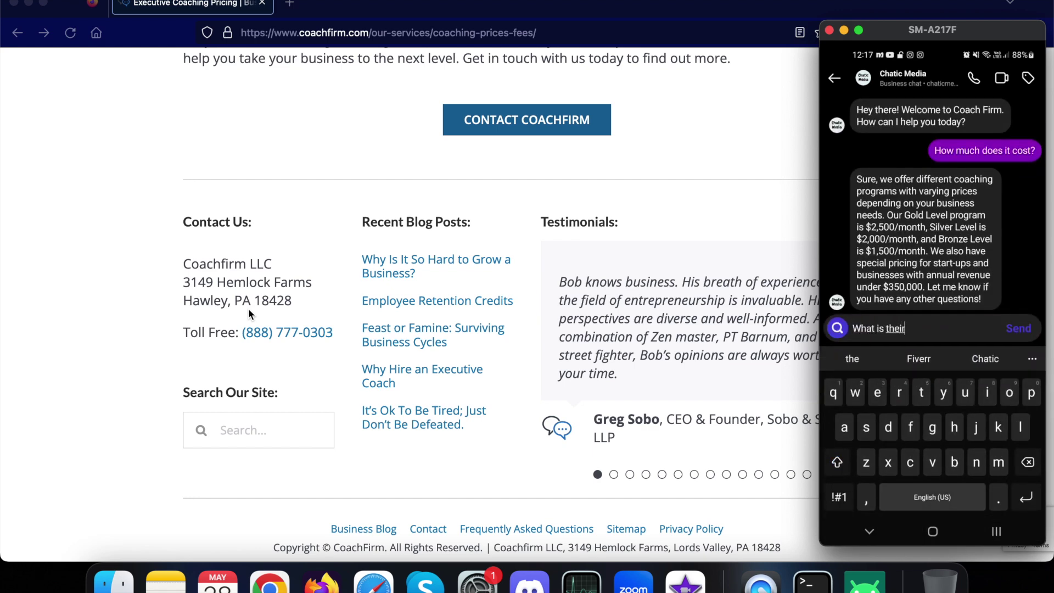
pyautogui.write(' phone number?')
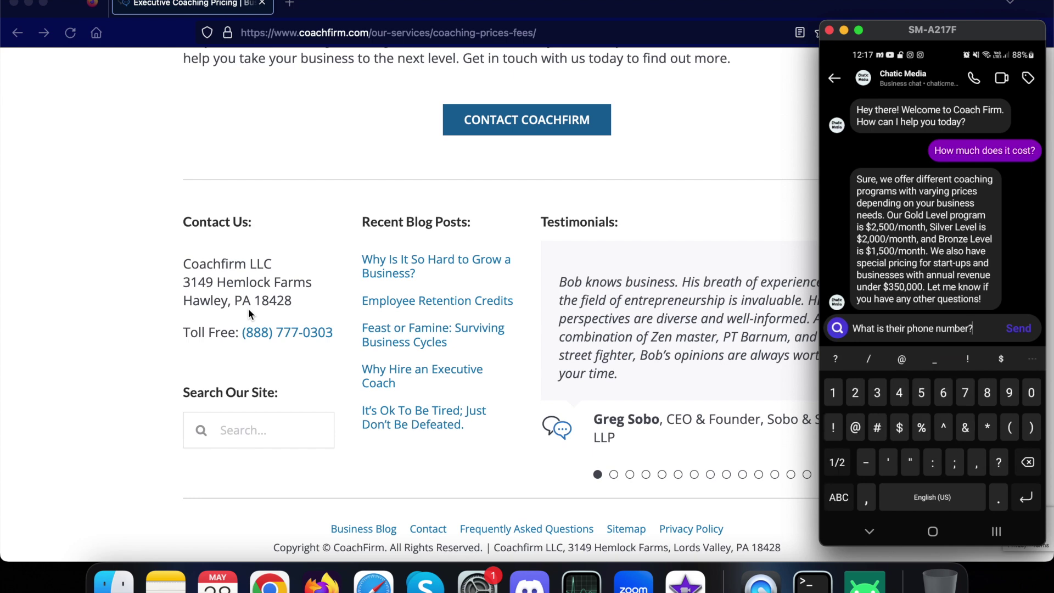
pyautogui.press('Return')
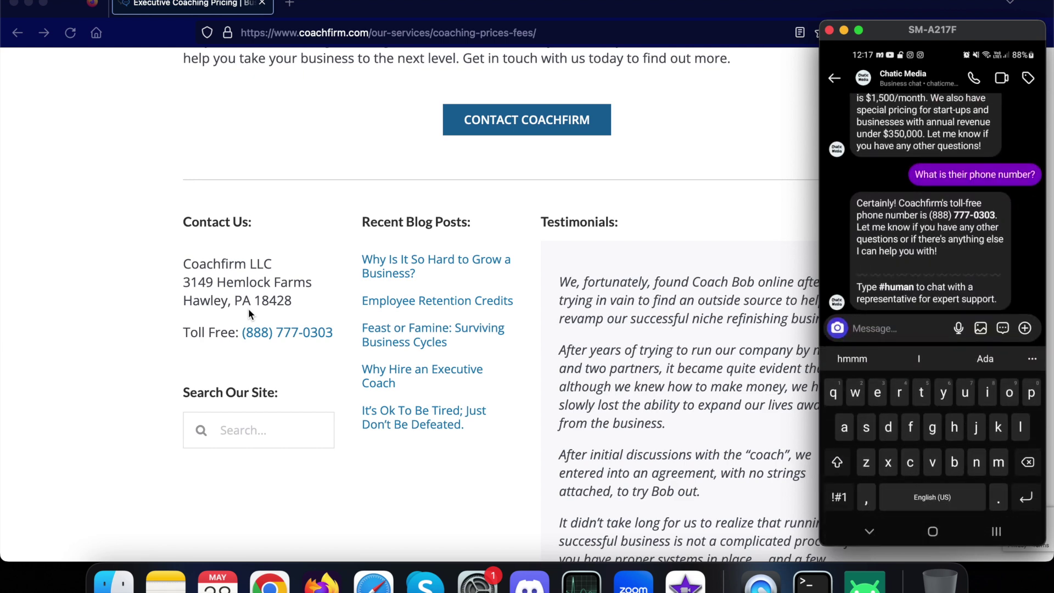
pyautogui.write('human')
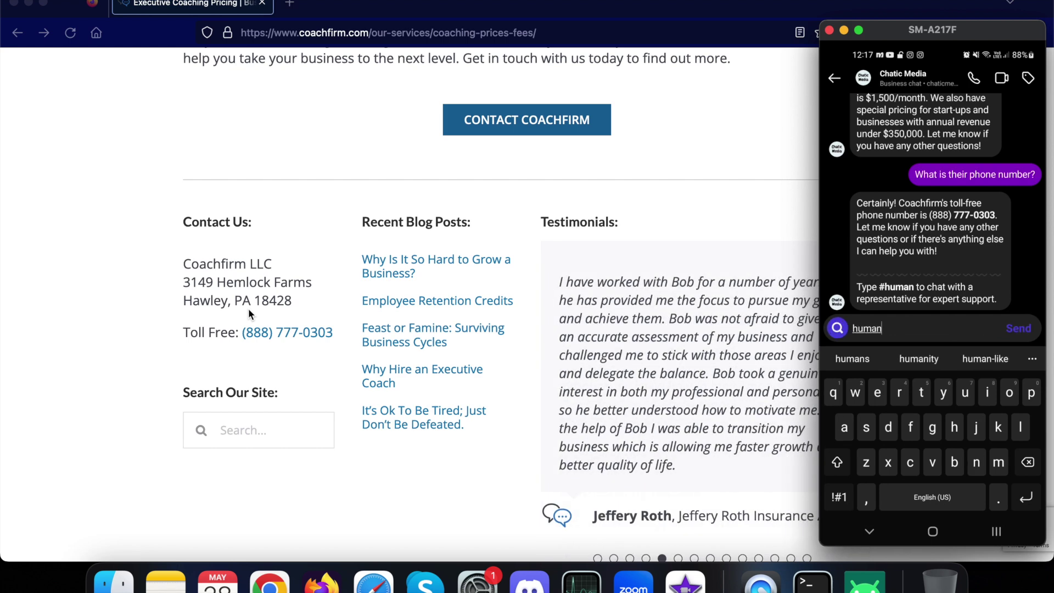
# Step: Discard the 'human' draft and send 'I'm not satisfied with your service. I want a refund'
pyautogui.press('BackSpace')
pyautogui.press('BackSpace')
pyautogui.press('BackSpace')
pyautogui.press('BackSpace')
pyautogui.press('BackSpace')
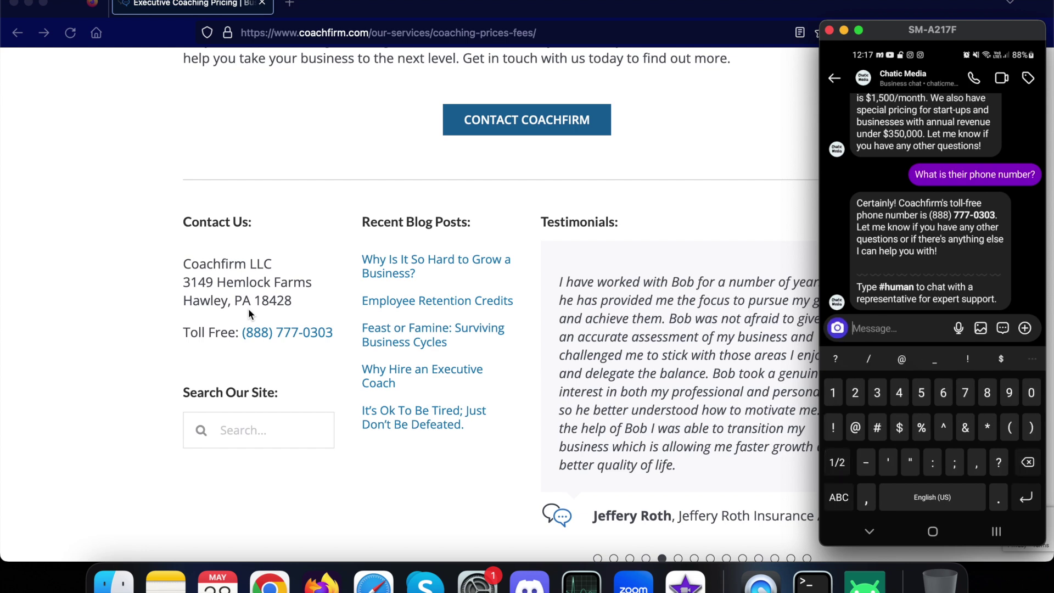
pyautogui.write('#human')
pyautogui.press('BackSpace')
pyautogui.press('BackSpace')
pyautogui.press('BackSpace')
pyautogui.press('BackSpace')
pyautogui.press('BackSpace')
pyautogui.press('BackSpace')
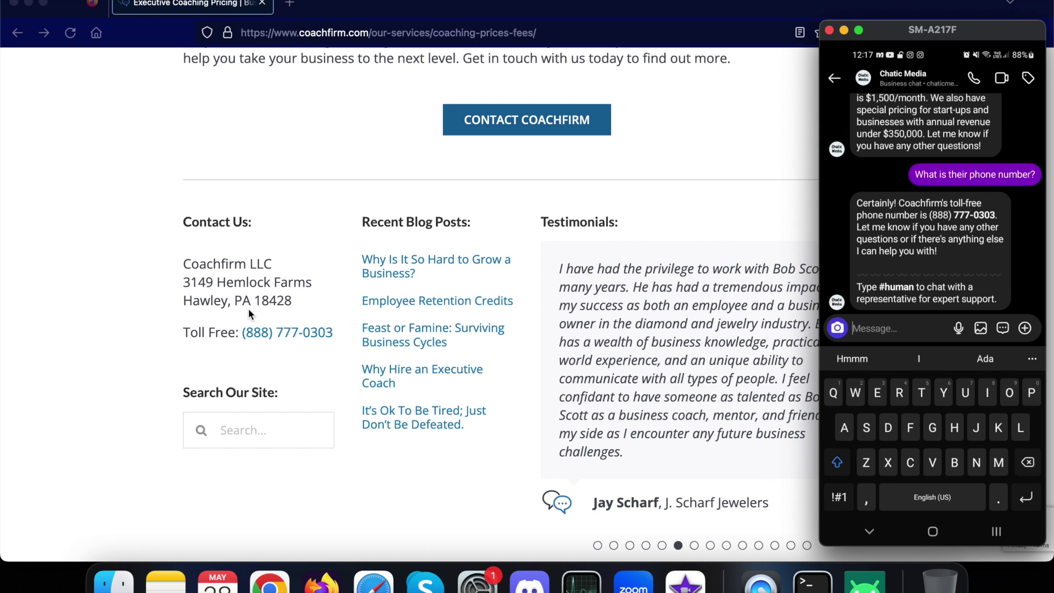
pyautogui.write('I')
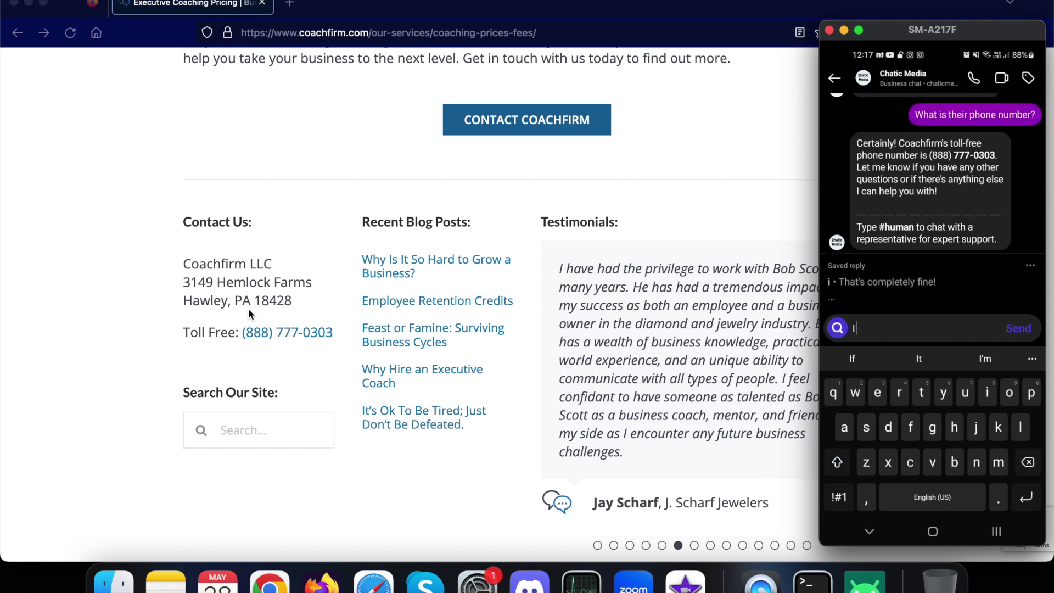
pyautogui.write("'m n")
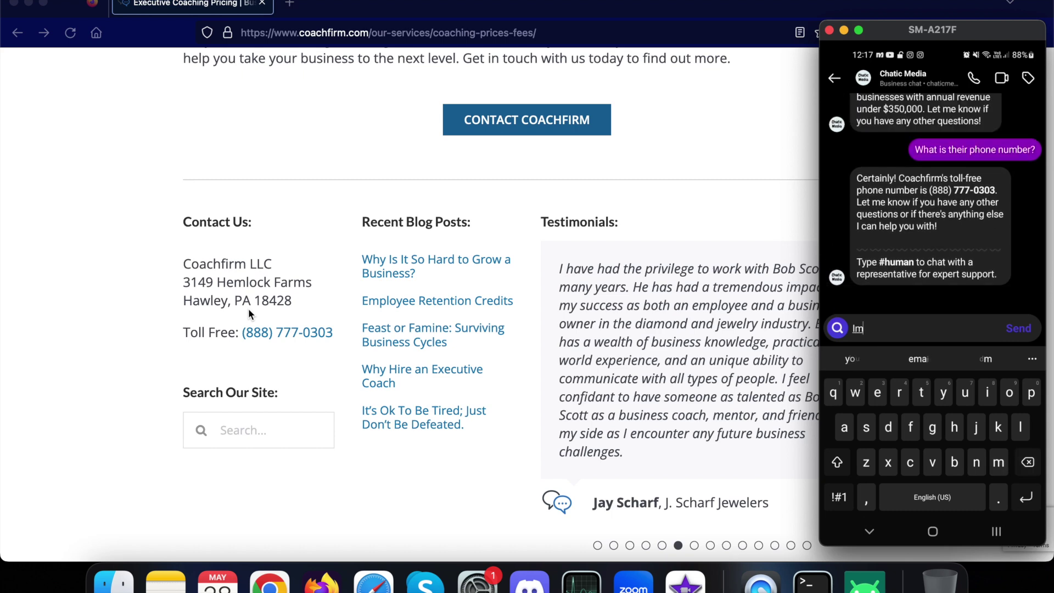
pyautogui.write('ot sati')
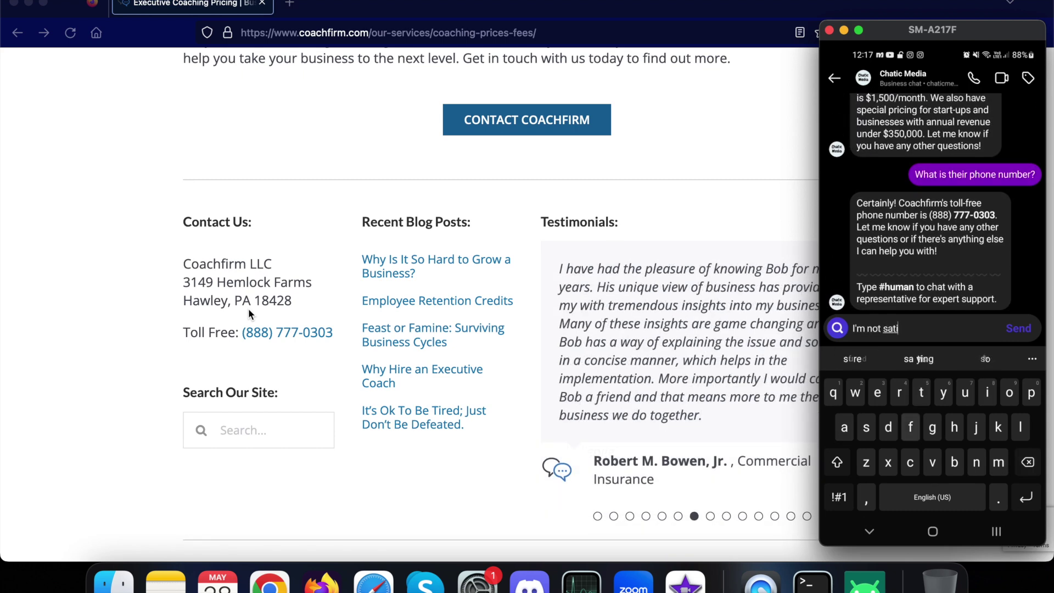
pyautogui.write('sfied with yo')
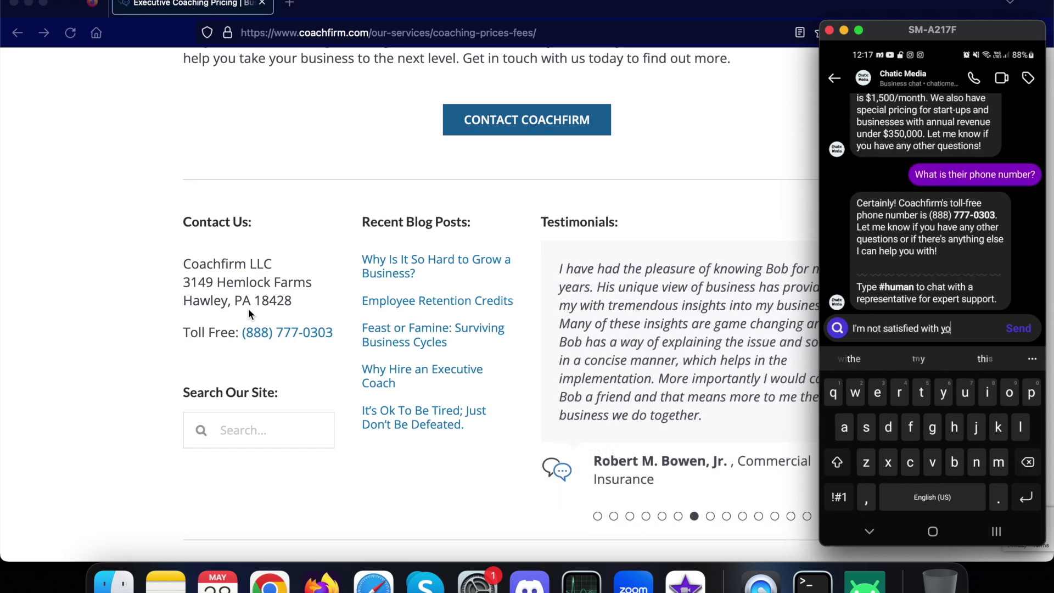
pyautogui.write('ur service m')
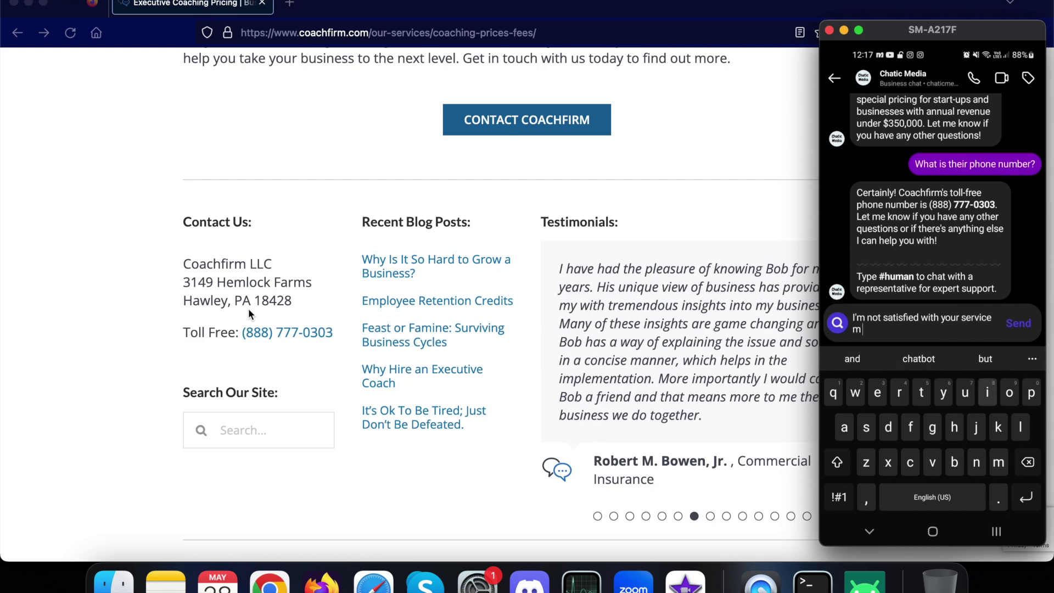
pyautogui.write('. Iwany')
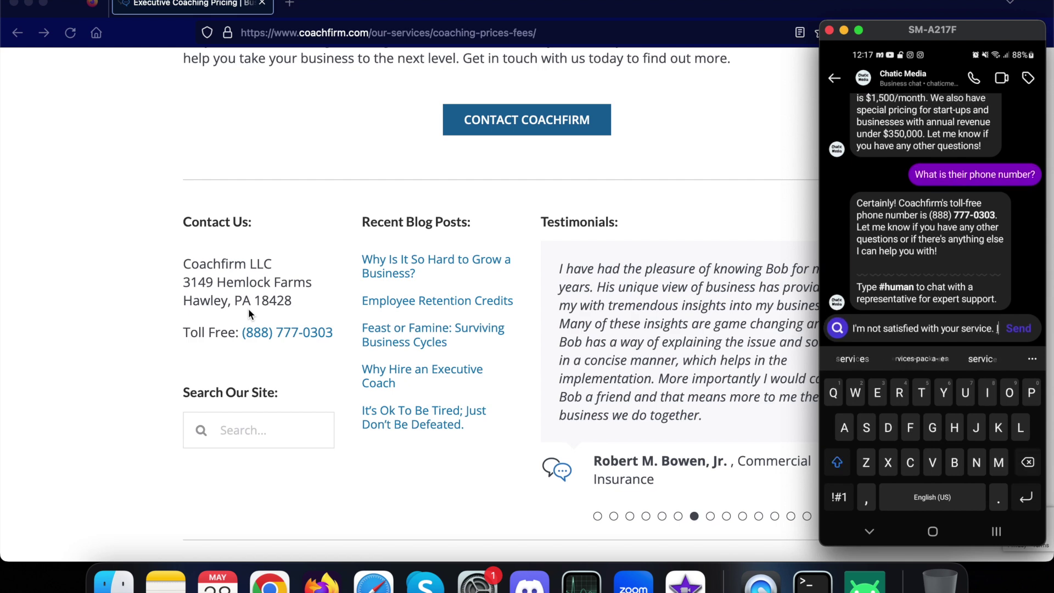
pyautogui.press('BackSpace')
pyautogui.press('BackSpace')
pyautogui.press('BackSpace')
pyautogui.press('BackSpace')
pyautogui.write('want')
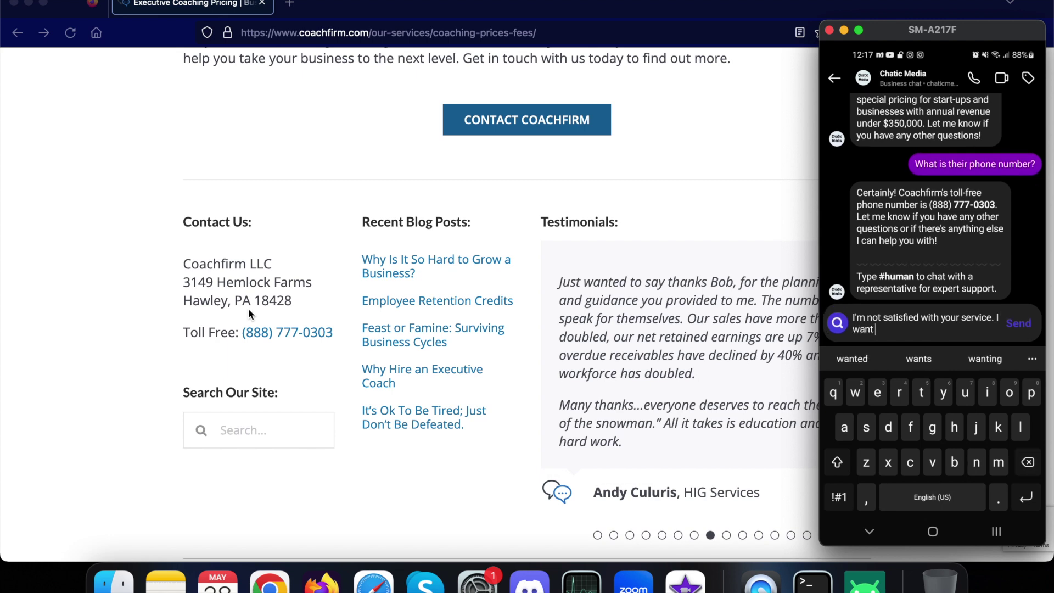
pyautogui.write(' a rrfund')
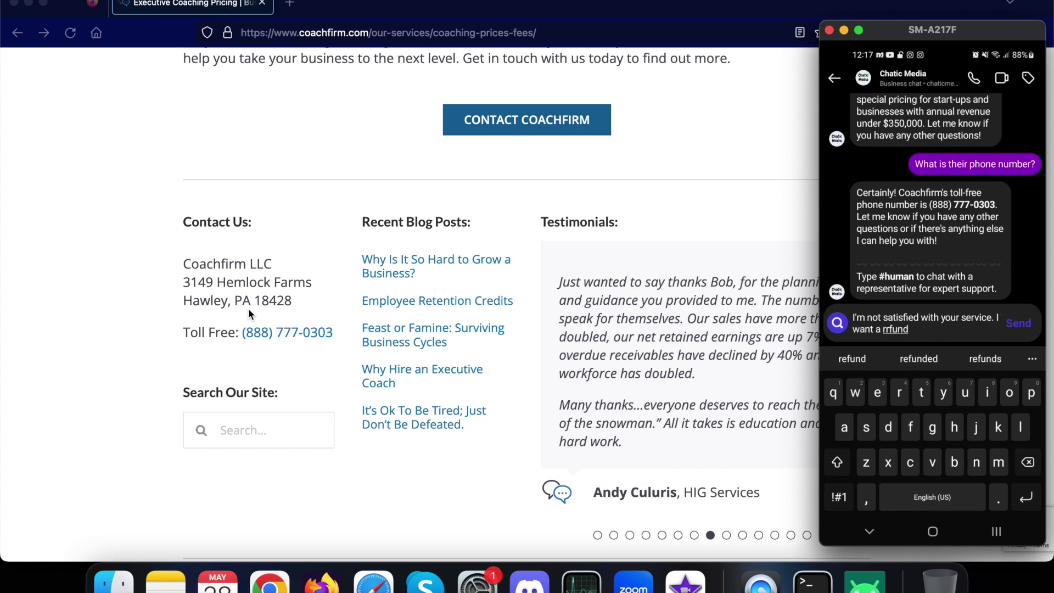
pyautogui.press('Return')
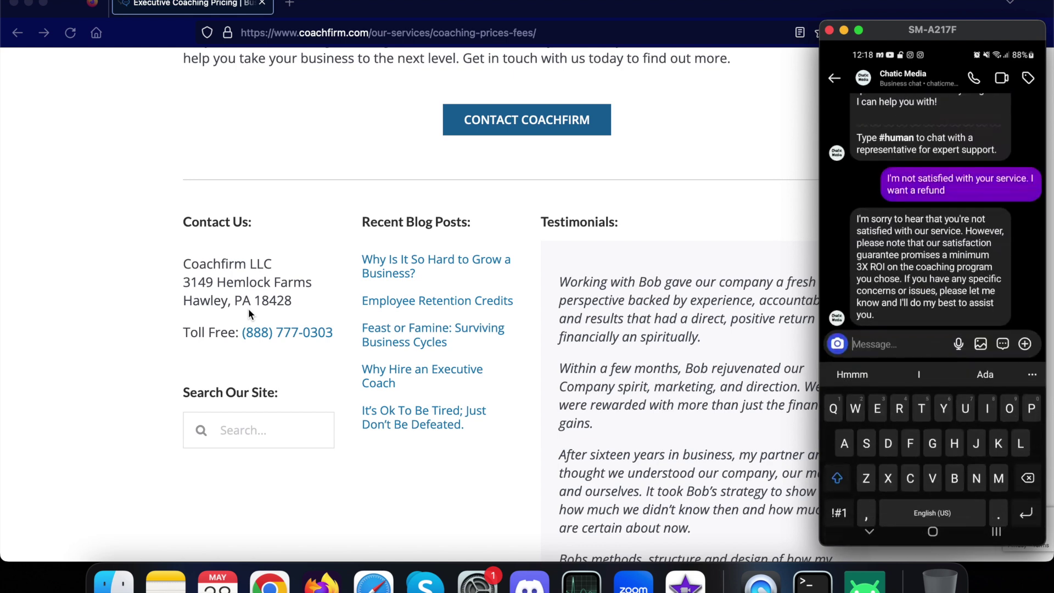
# Step: Send 'human' to hand the refund request to a live agent
pyautogui.write('human')
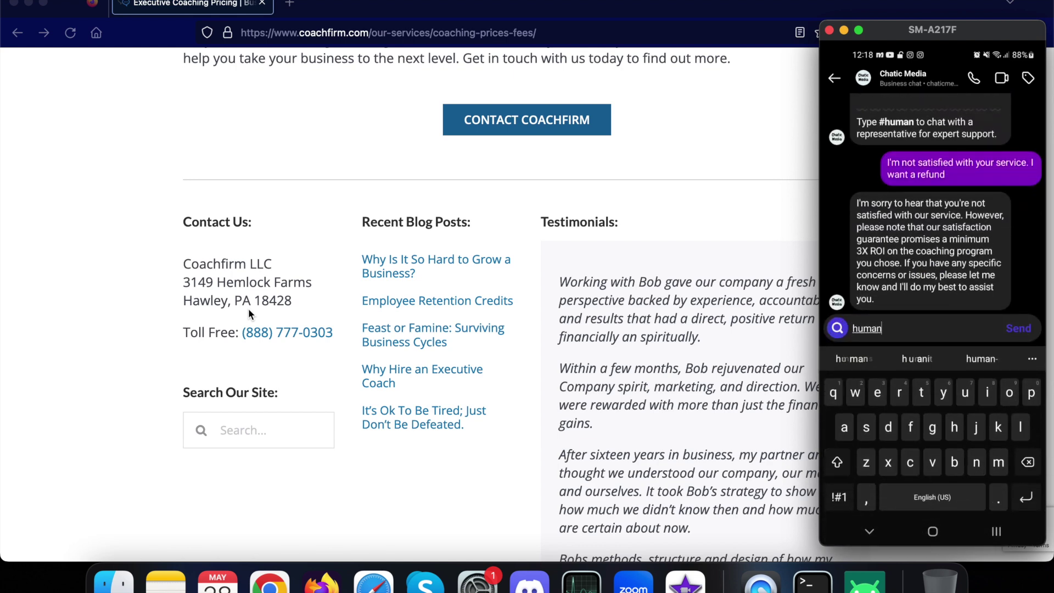
pyautogui.press('Return')
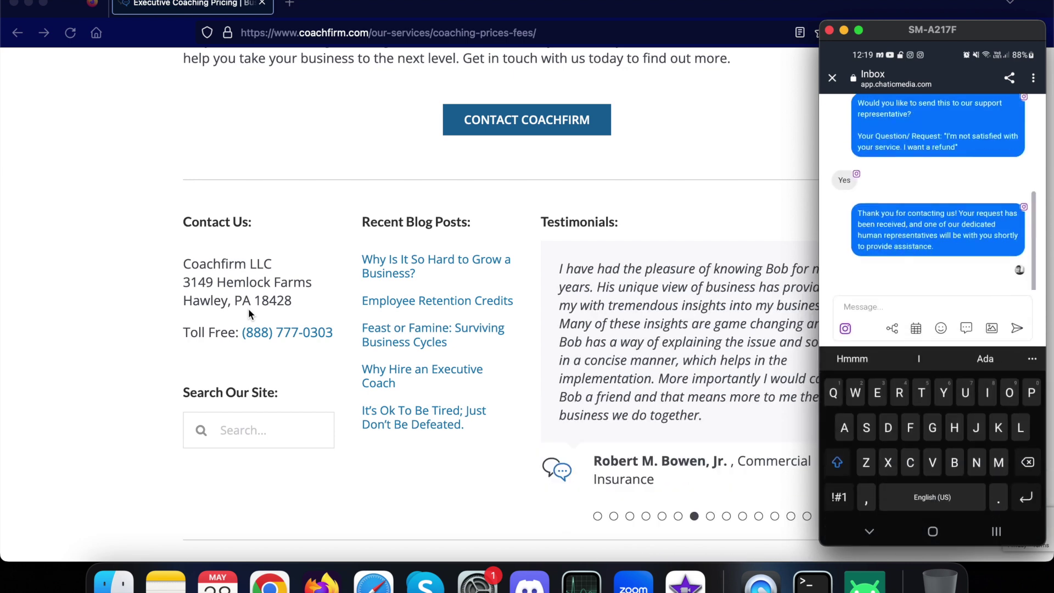
# Step: Enter the reply 'What's your email address please ?' in the Chatic Media inbox conversation
pyautogui.write('Imsjdosk')
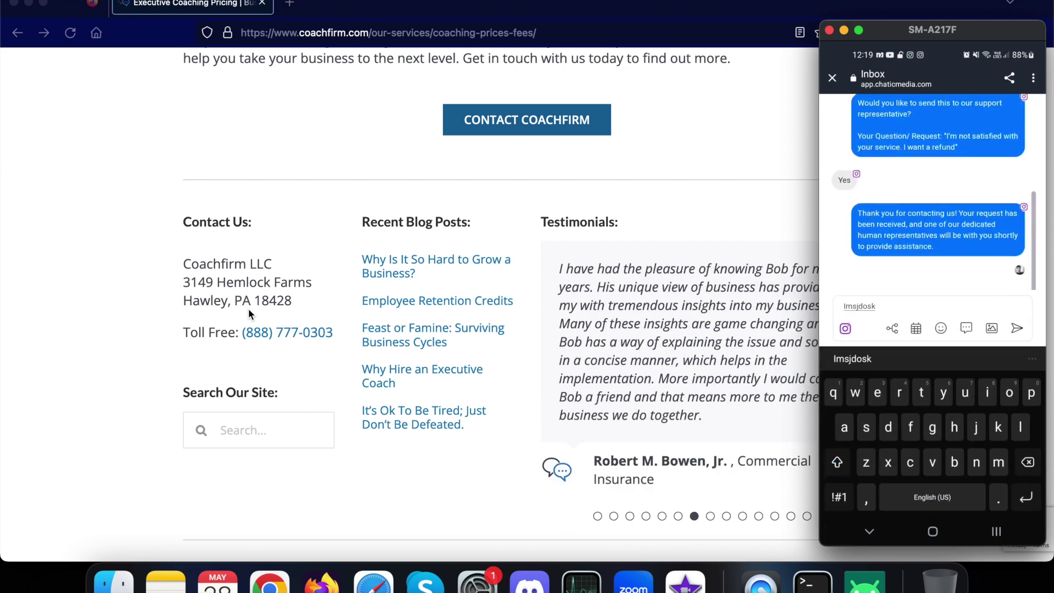
pyautogui.press('BackSpace')
pyautogui.press('BackSpace')
pyautogui.press('BackSpace')
pyautogui.press('BackSpace')
pyautogui.press('BackSpace')
pyautogui.press('BackSpace')
pyautogui.press('BackSpace')
pyautogui.press('BackSpace')
pyautogui.write('Wha')
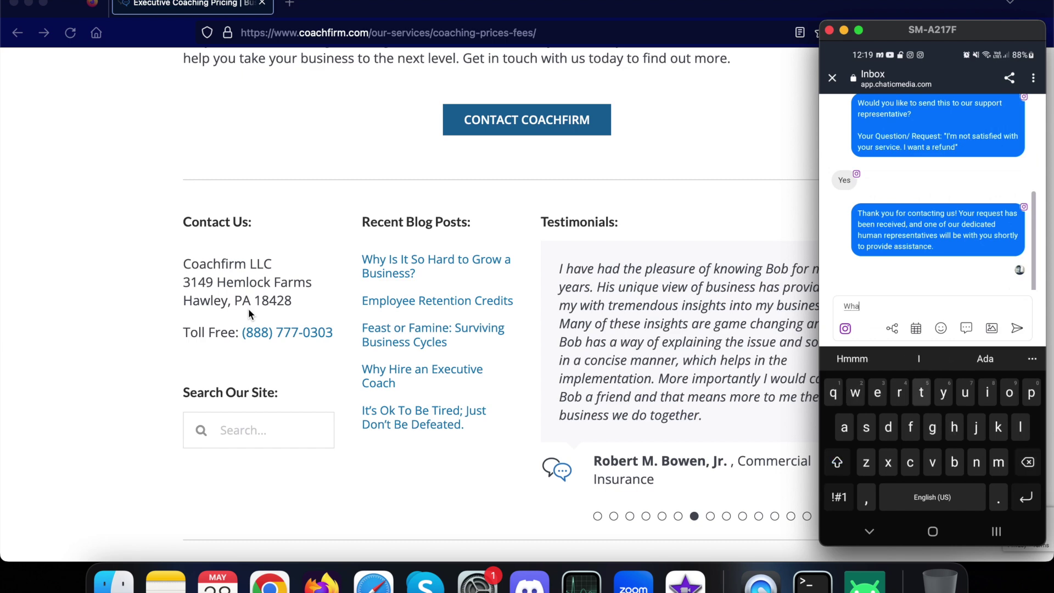
pyautogui.write("t's you")
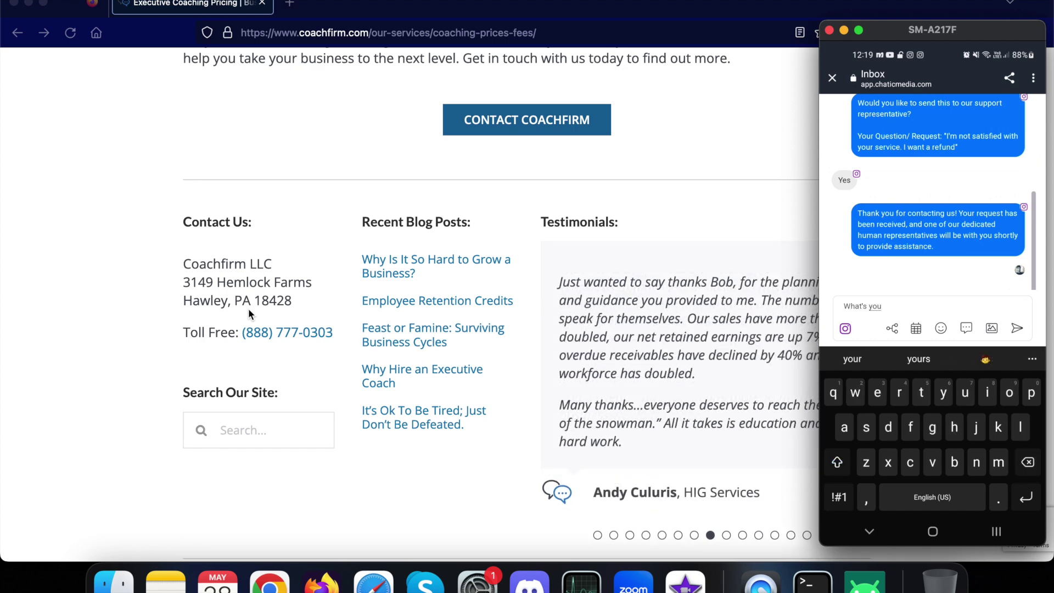
pyautogui.write('r email add')
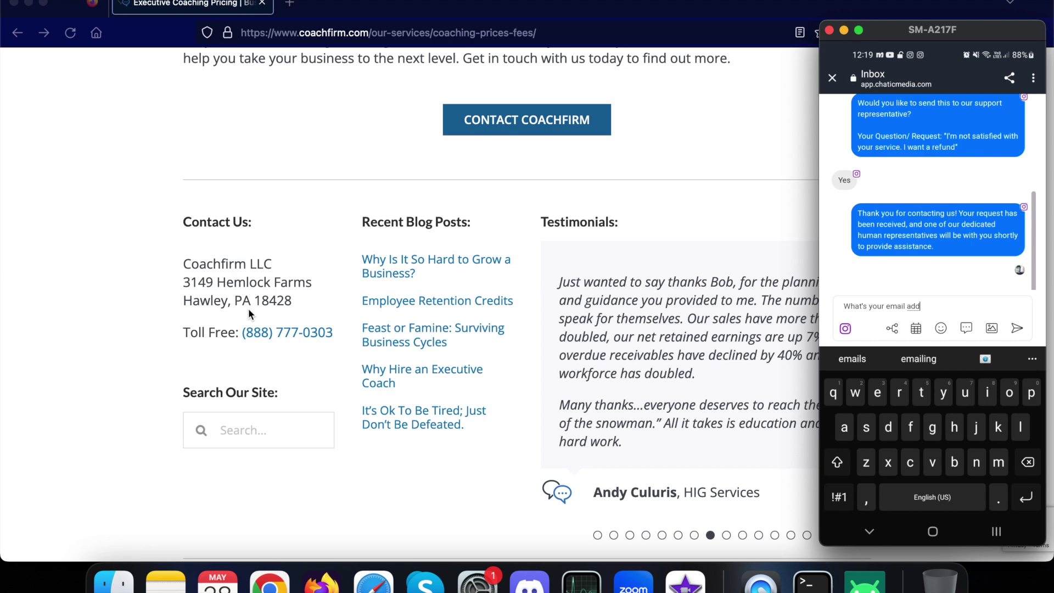
pyautogui.write('ress ple')
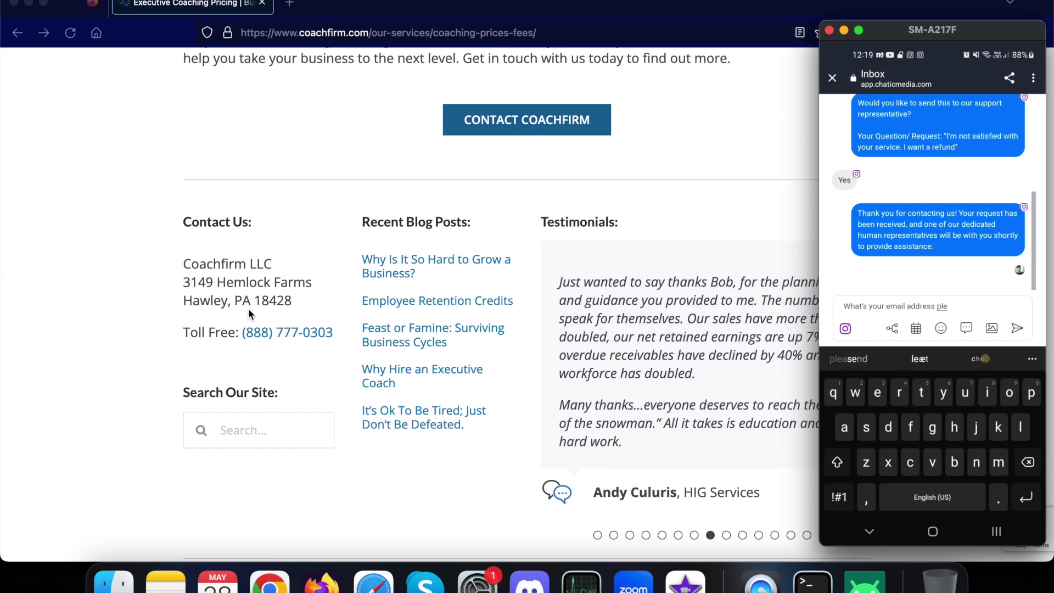
pyautogui.write('ase ?')
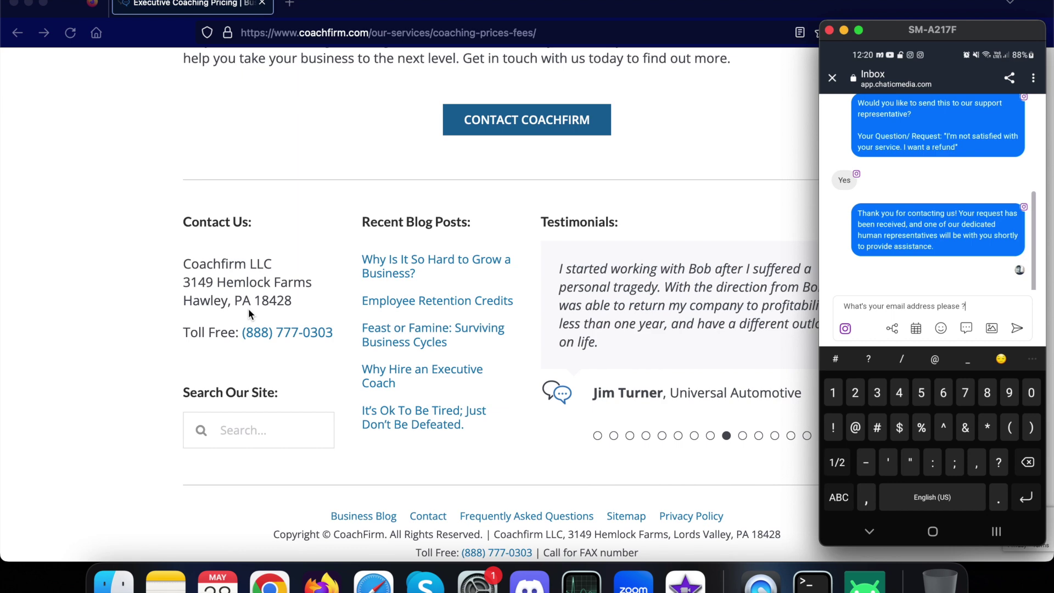
pyautogui.press('Return')
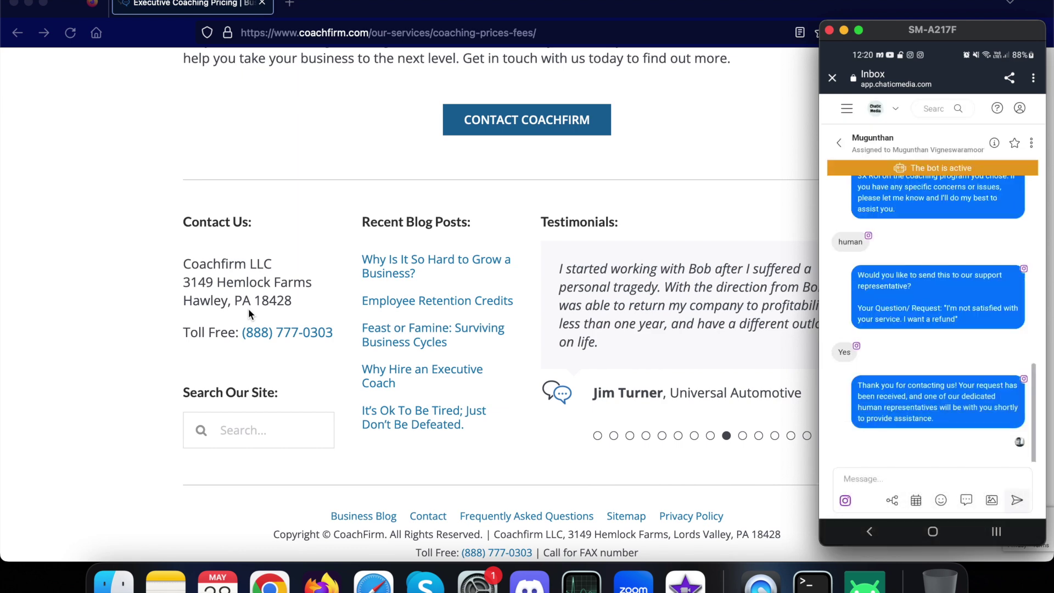